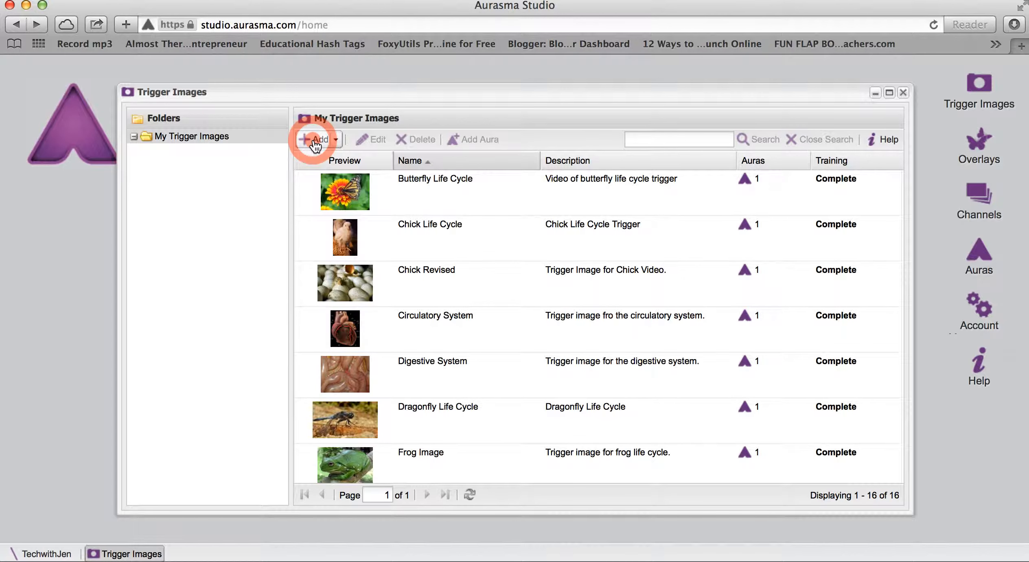
- Start a new trigger image in My Trigger Images and name it Test
{"action": "left_click", "coordinate": [315, 140]}
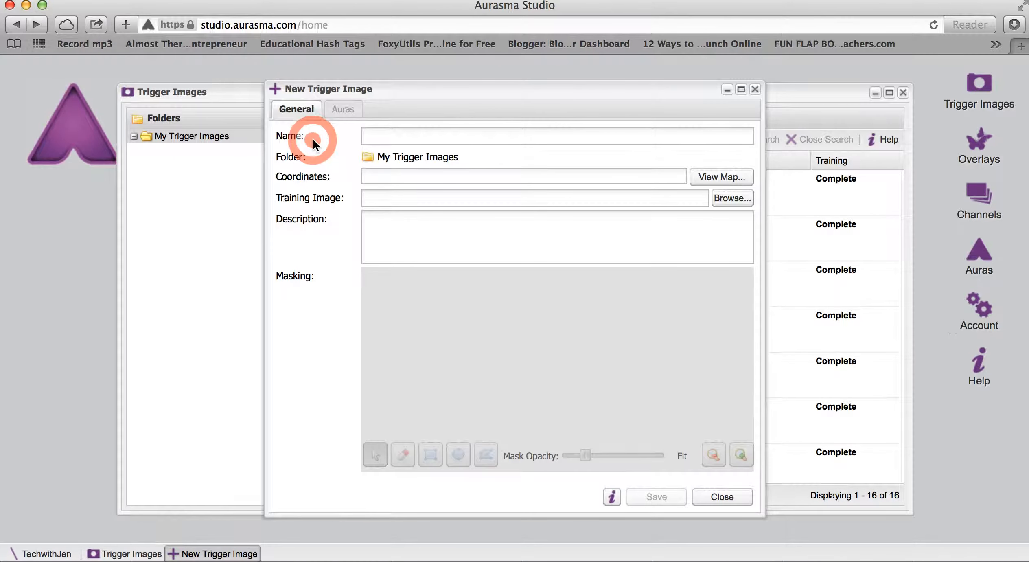
{"action": "left_click", "coordinate": [461, 134]}
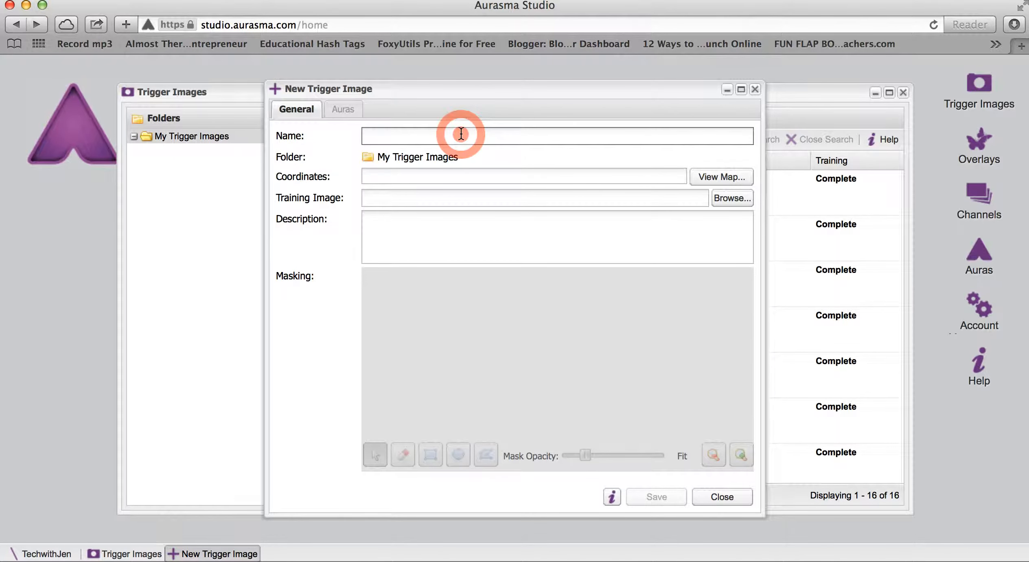
{"action": "type", "text": "Test"}
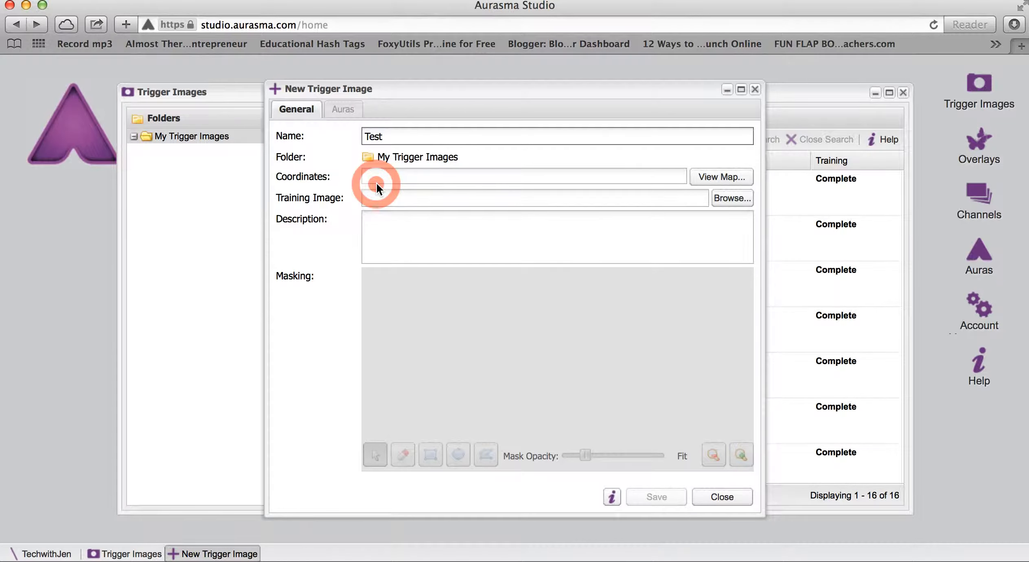
- Set the training image to Screen Shot 2014-07-12 at 1.17.33 PM.png from the Desktop folder
{"action": "left_click", "coordinate": [730, 198]}
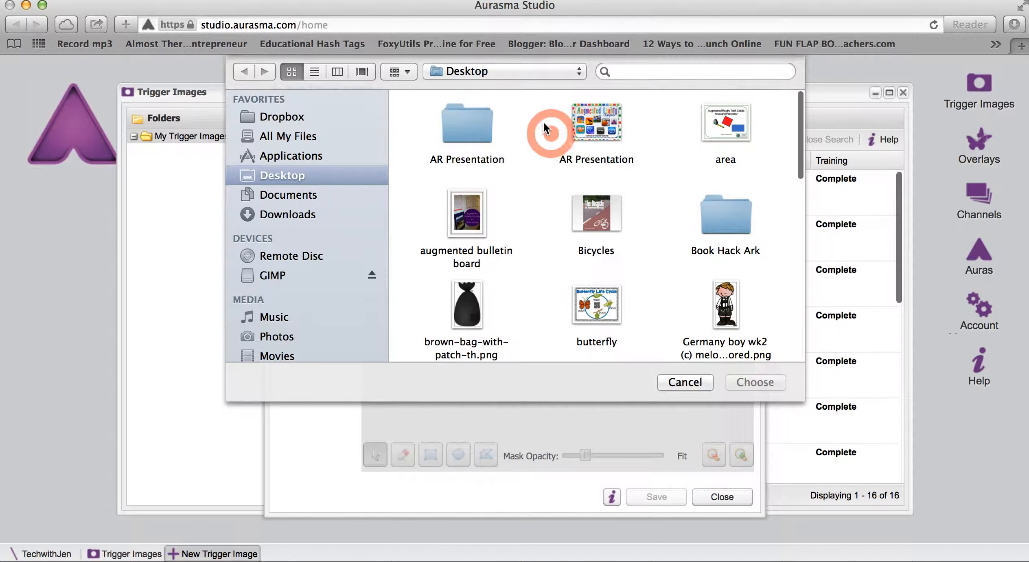
{"action": "scroll", "coordinate": [542, 236], "scroll_direction": "down", "scroll_amount": 15}
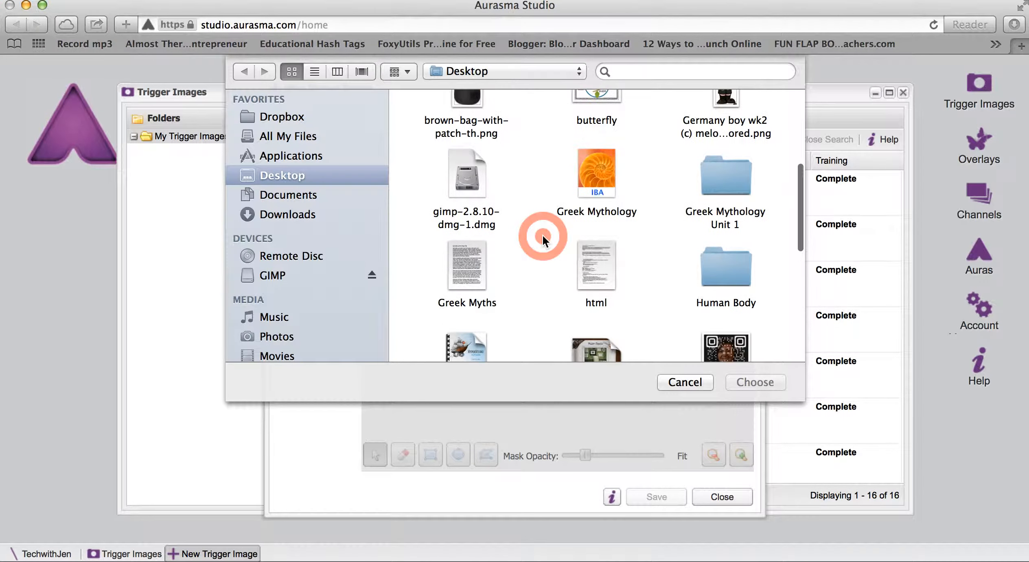
{"action": "scroll", "coordinate": [542, 236], "scroll_direction": "down", "scroll_amount": 1}
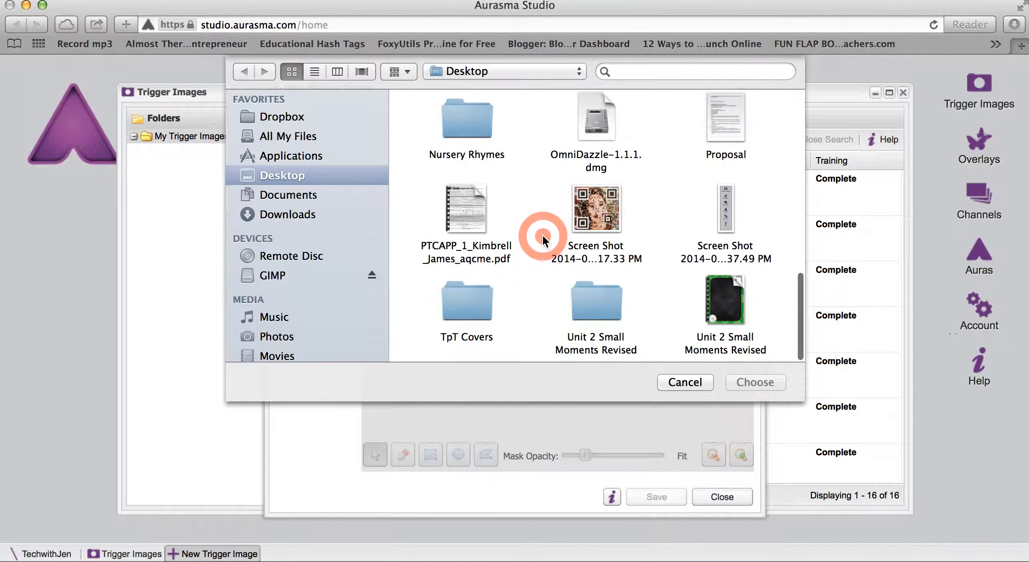
{"action": "left_click", "coordinate": [603, 210]}
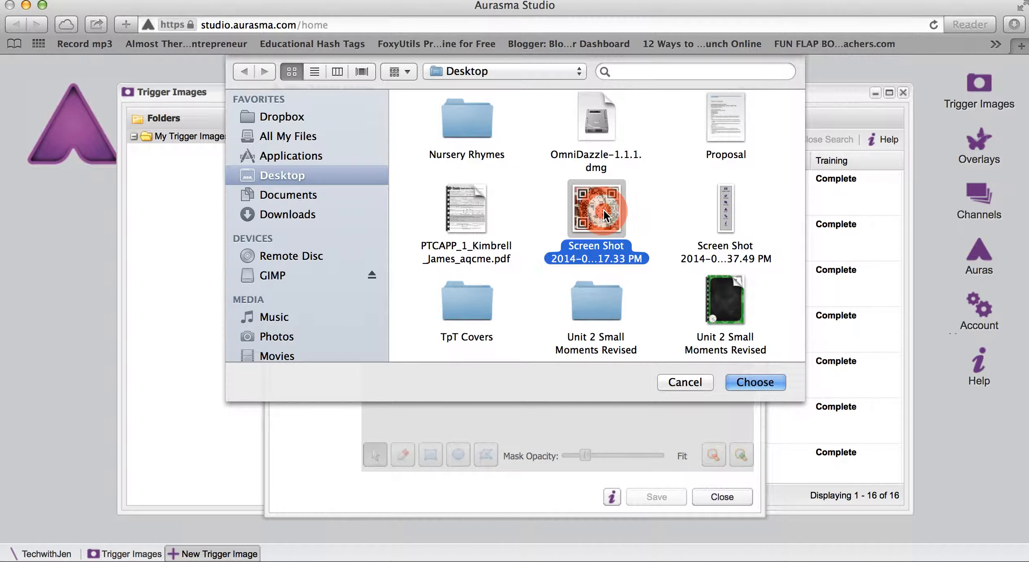
{"action": "left_click", "coordinate": [755, 383]}
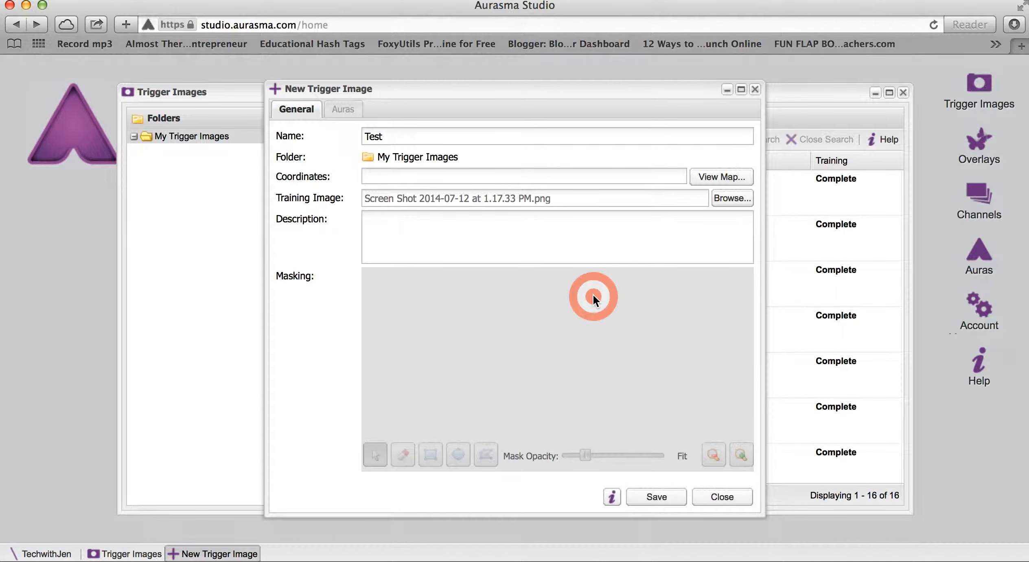
- Enter Test as the trigger image's description, then save the trigger image and close its editor
{"action": "left_click", "coordinate": [478, 237]}
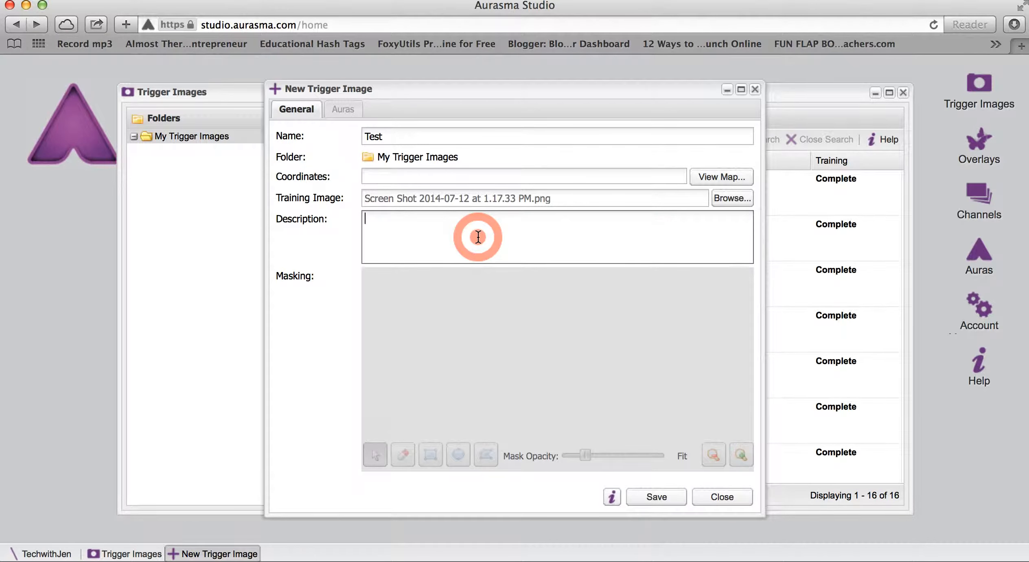
{"action": "type", "text": "Test"}
{"action": "left_click", "coordinate": [497, 356]}
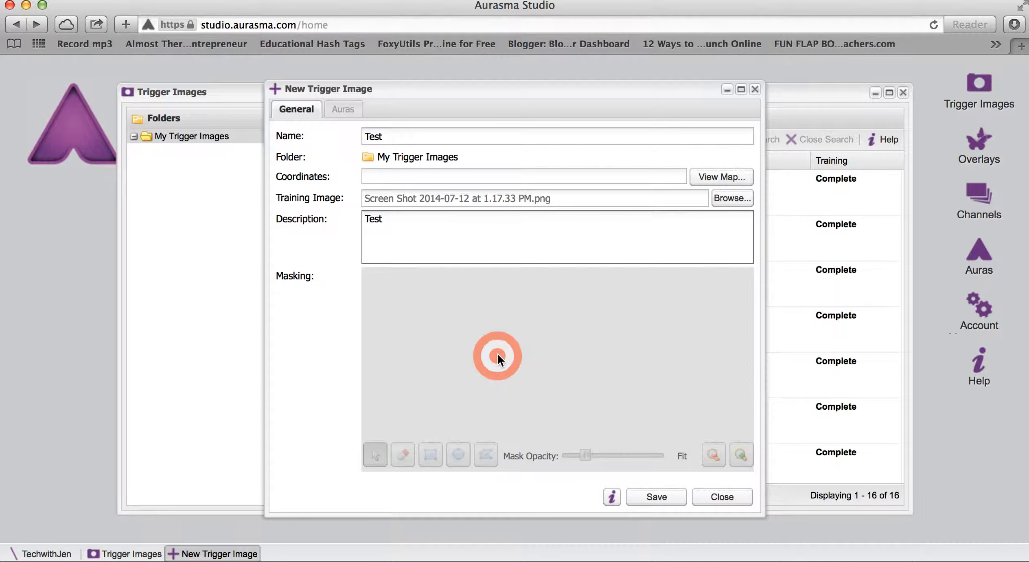
{"action": "left_click", "coordinate": [653, 495]}
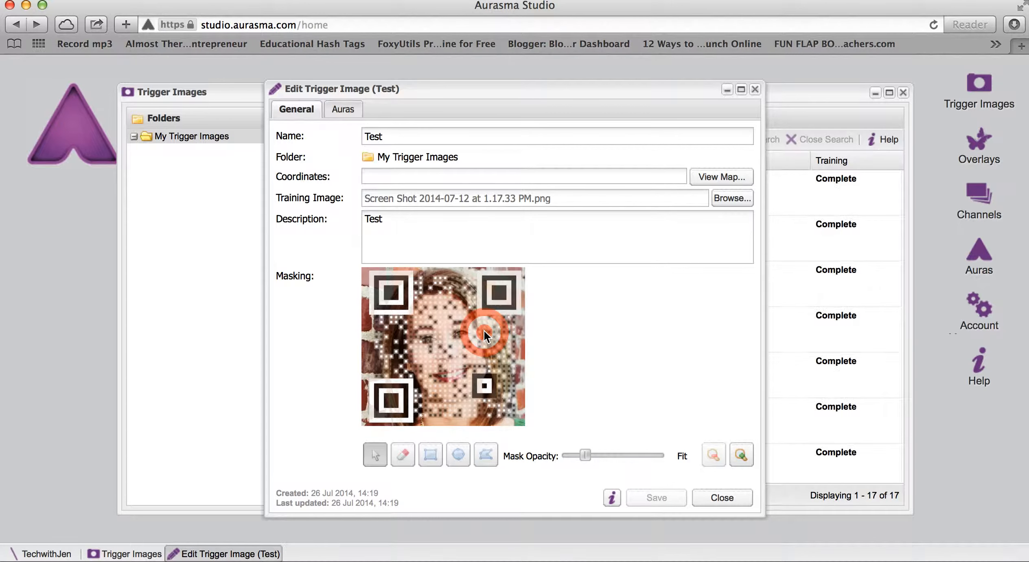
{"action": "left_click", "coordinate": [755, 91]}
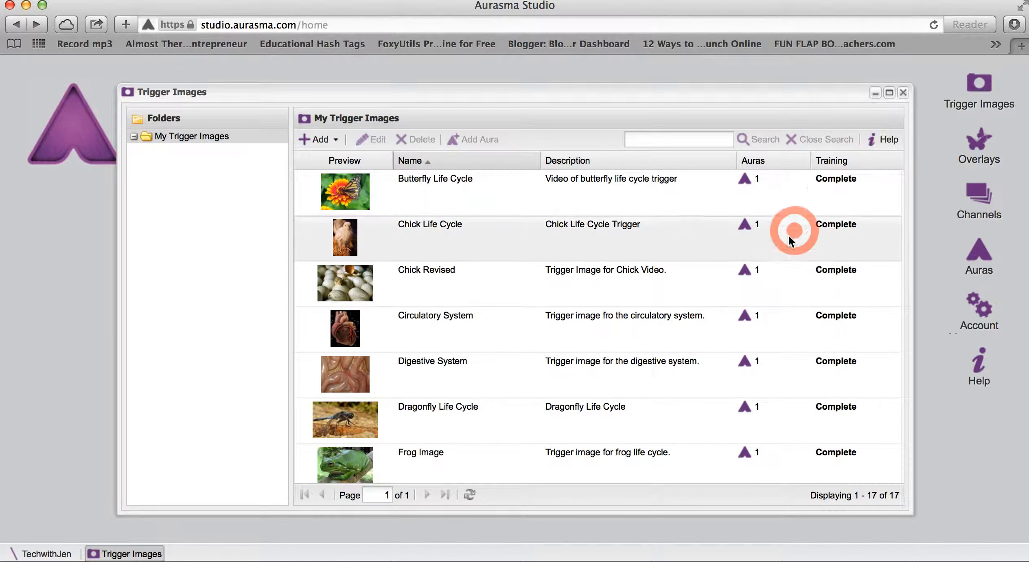
- Close the trigger images window and open the overlays list to examine the existing overlays
{"action": "left_click", "coordinate": [970, 154]}
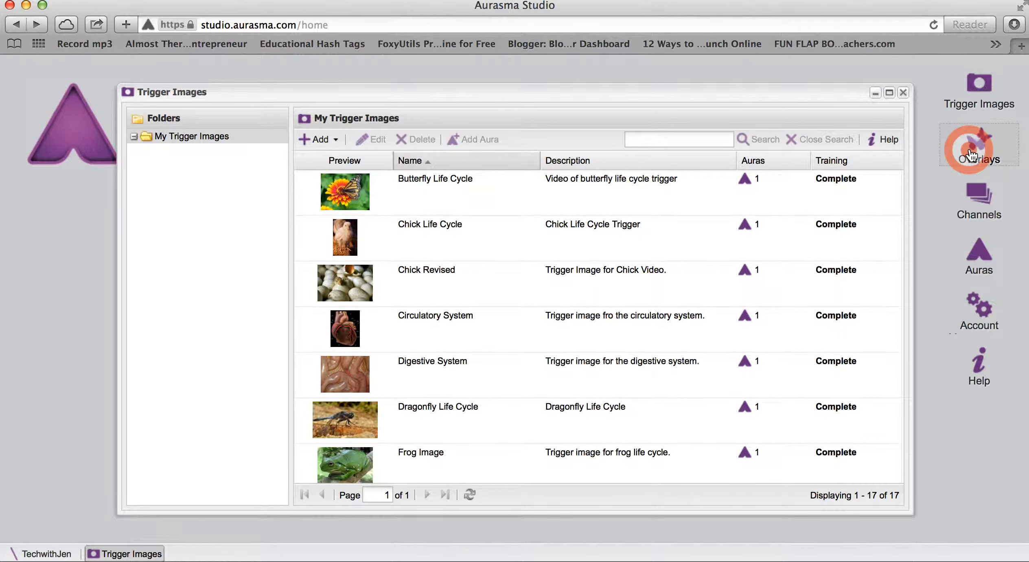
{"action": "left_click", "coordinate": [903, 93]}
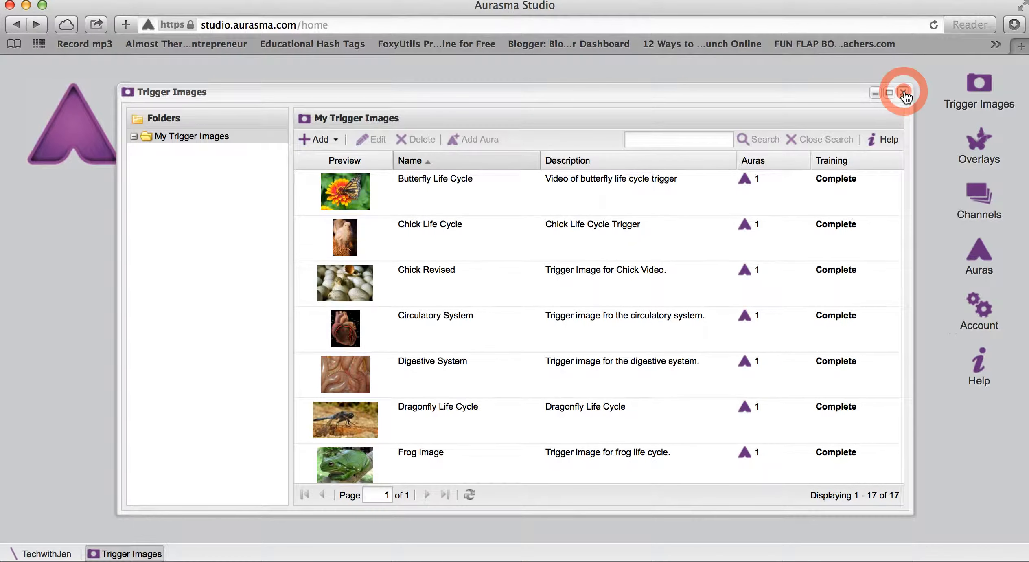
{"action": "left_click", "coordinate": [978, 151]}
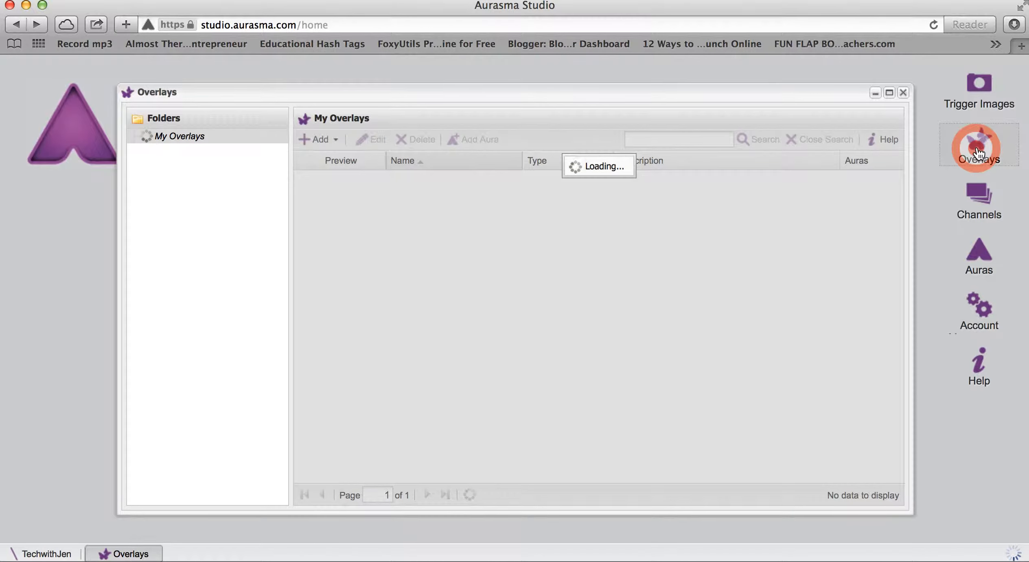
{"action": "left_click", "coordinate": [697, 269]}
{"action": "left_click", "coordinate": [622, 258]}
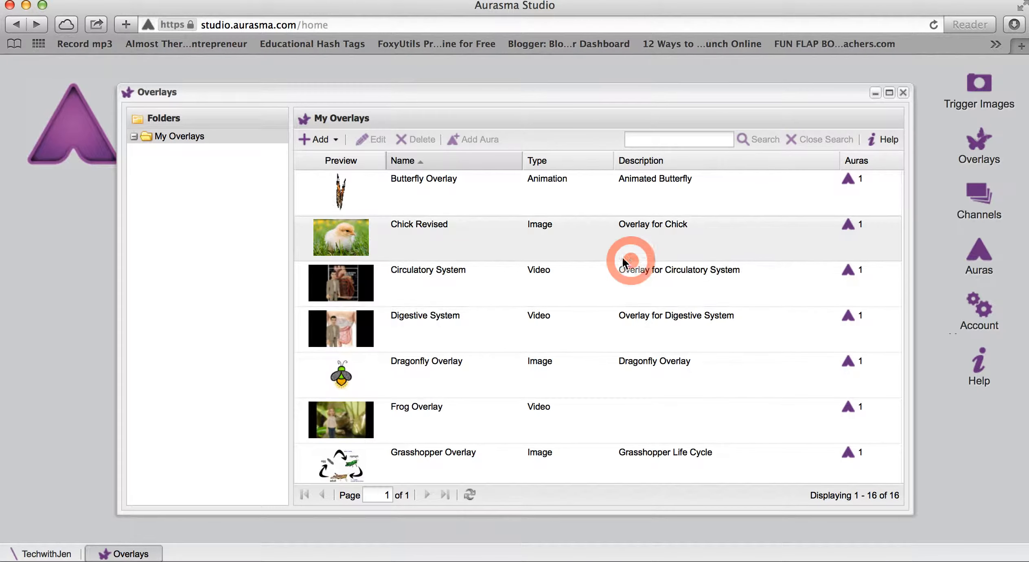
{"action": "left_click", "coordinate": [393, 178]}
{"action": "left_click", "coordinate": [348, 192]}
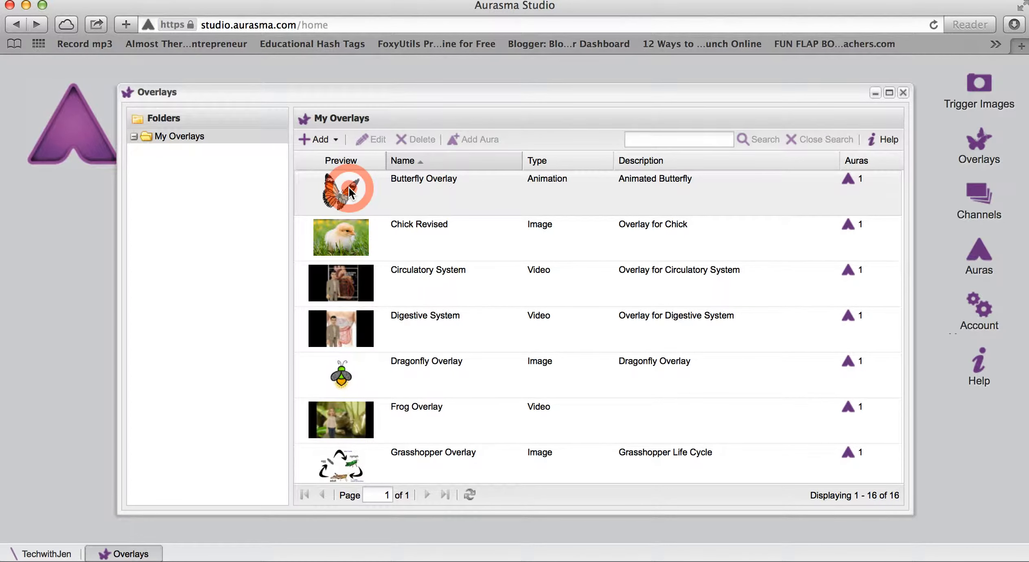
{"action": "left_click", "coordinate": [320, 145]}
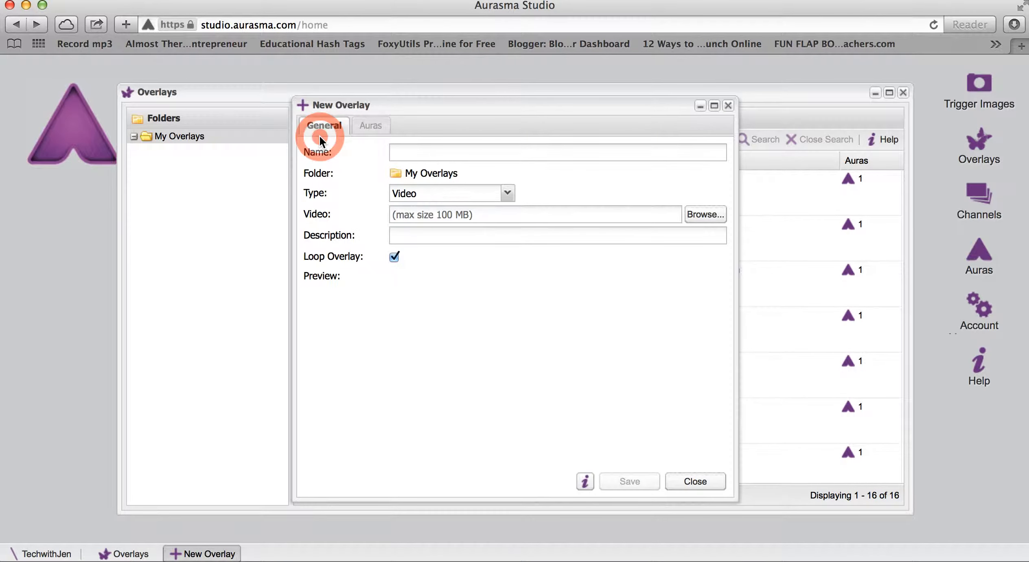
{"action": "left_click", "coordinate": [401, 152]}
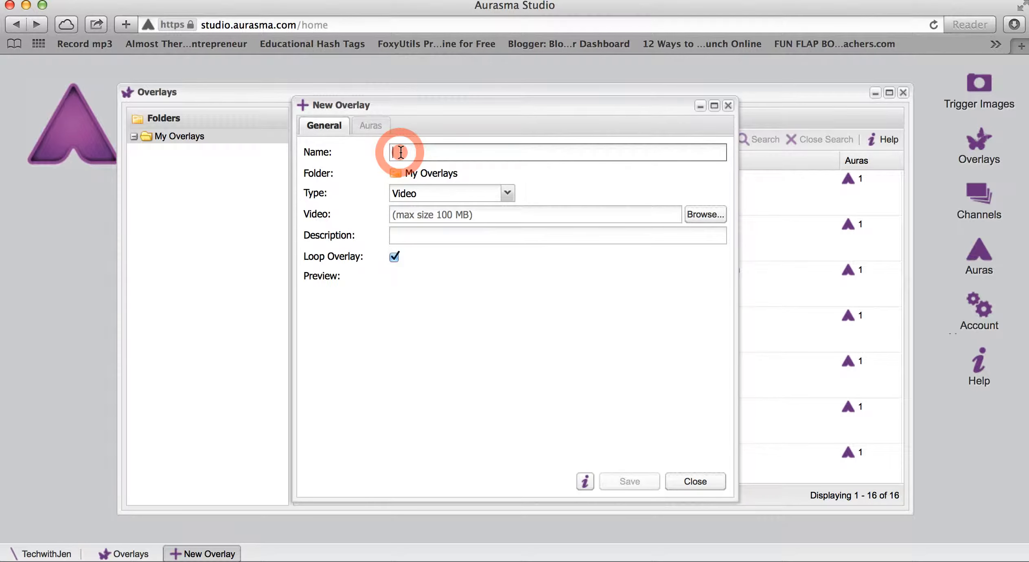
{"action": "type", "text": "Test"}
{"action": "left_click", "coordinate": [507, 193]}
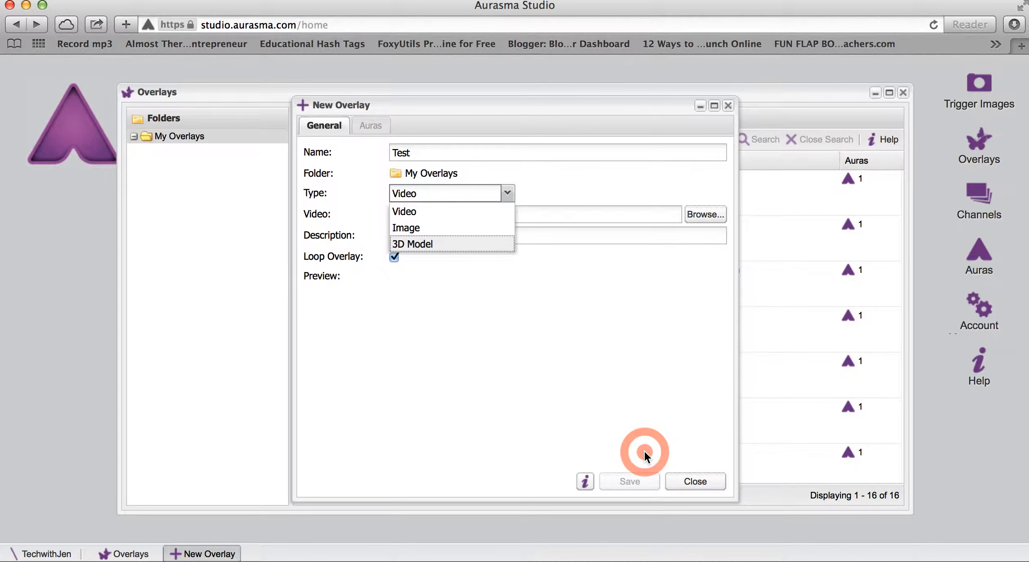
{"action": "left_click", "coordinate": [692, 482]}
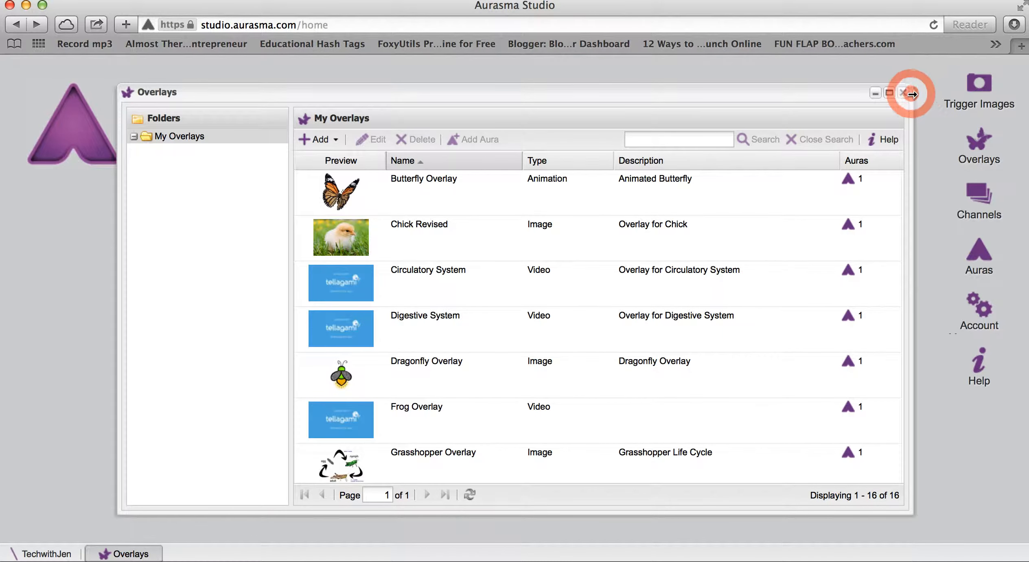
- Close the overlays window and open the channels list
{"action": "left_click", "coordinate": [903, 93]}
{"action": "left_click", "coordinate": [979, 197]}
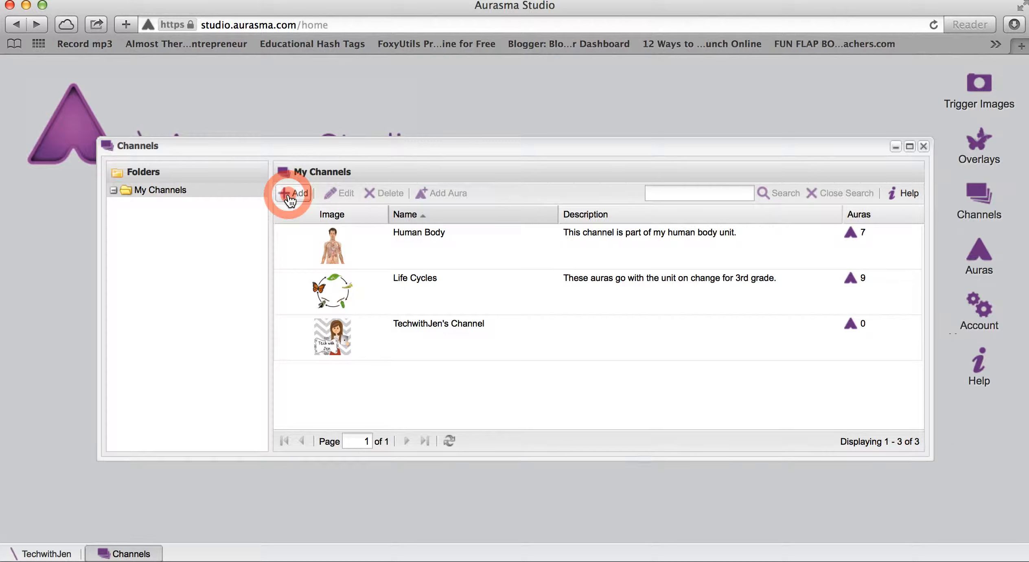
{"action": "left_click", "coordinate": [290, 200]}
{"action": "left_click", "coordinate": [507, 235]}
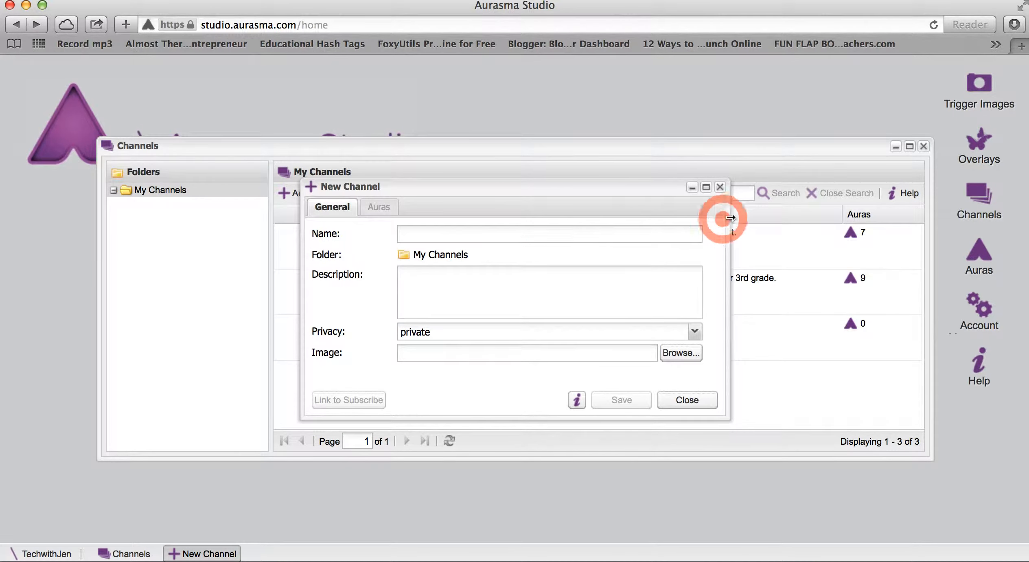
{"action": "left_click", "coordinate": [474, 233]}
{"action": "type", "text": "Test"}
{"action": "left_click", "coordinate": [459, 293]}
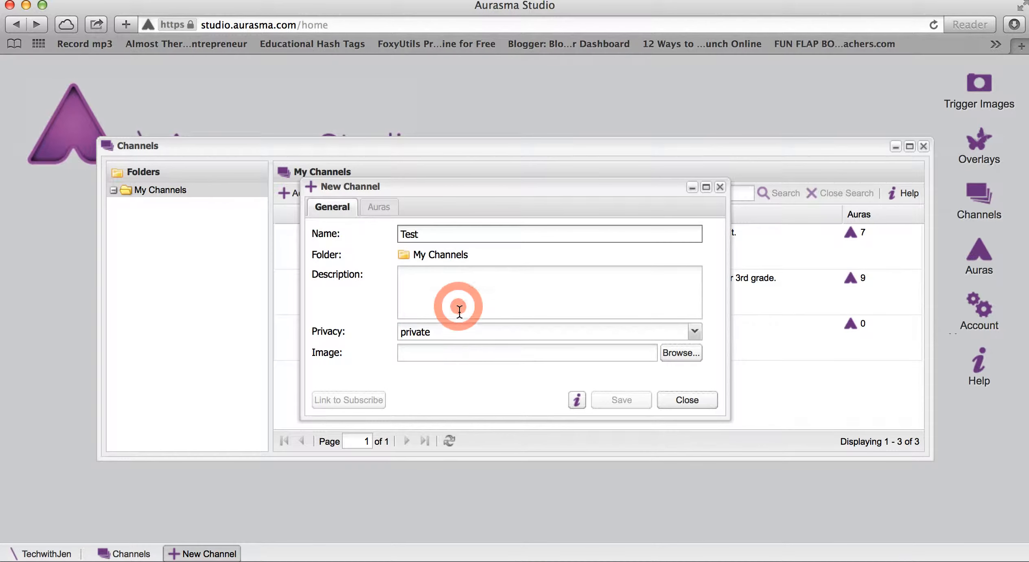
{"action": "type", "text": "Test"}
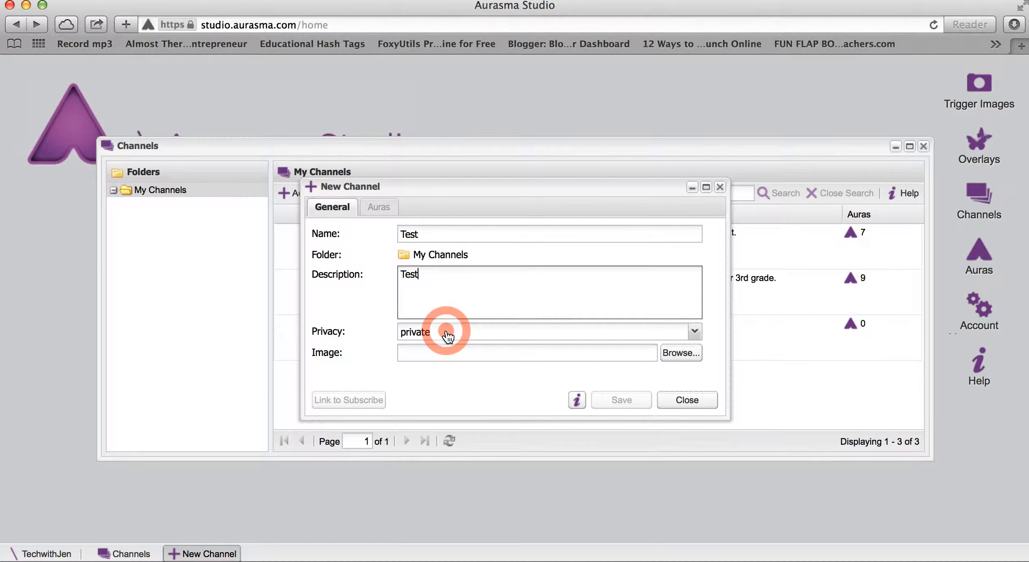
{"action": "left_click", "coordinate": [694, 333]}
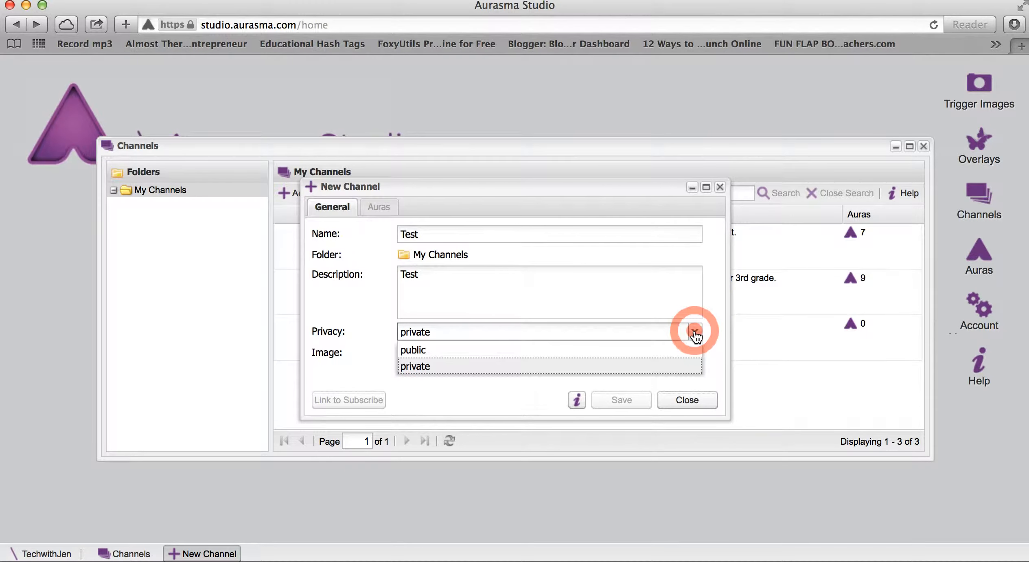
{"action": "left_click", "coordinate": [694, 333]}
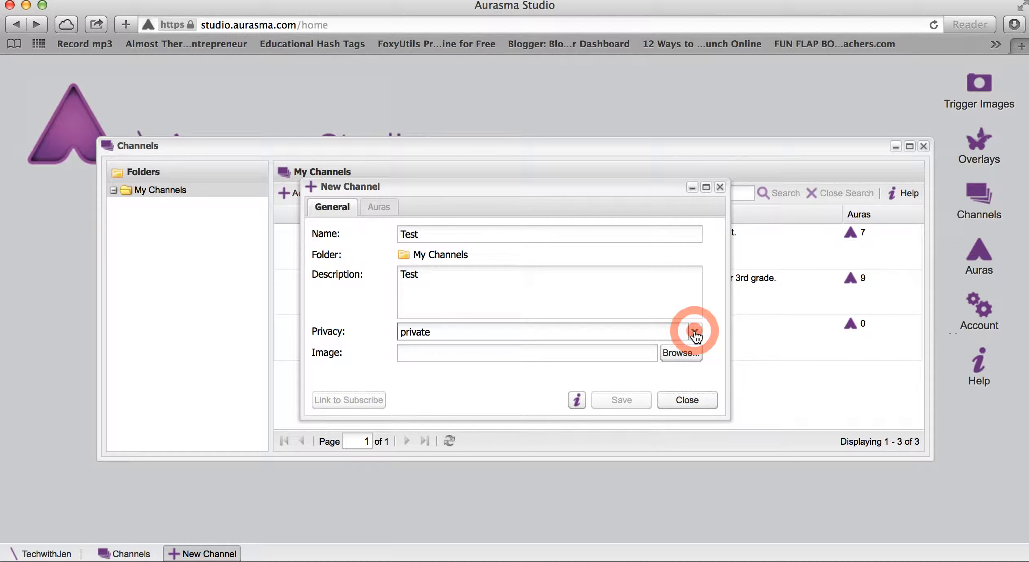
{"action": "left_click", "coordinate": [678, 360]}
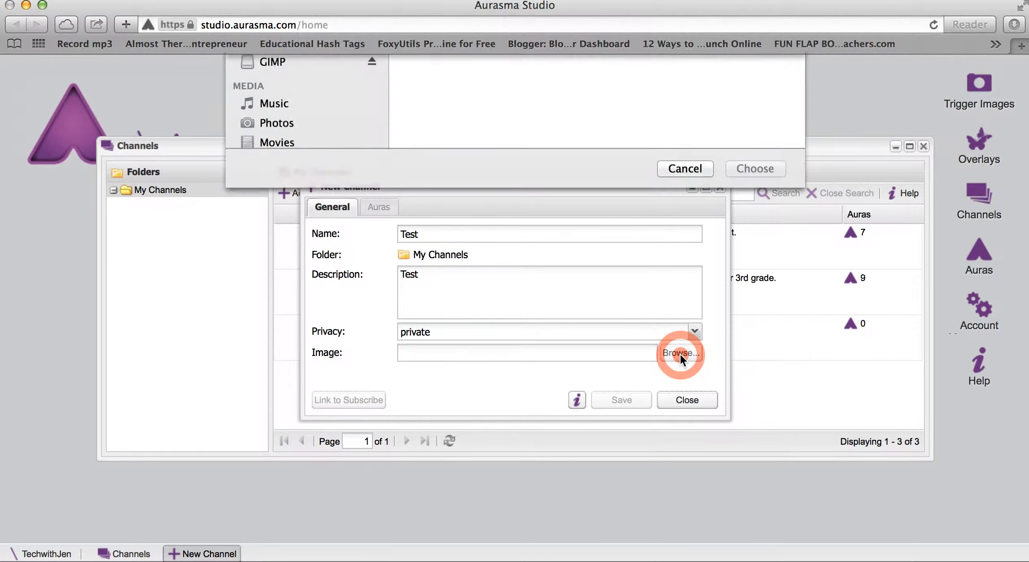
{"action": "left_click", "coordinate": [701, 374]}
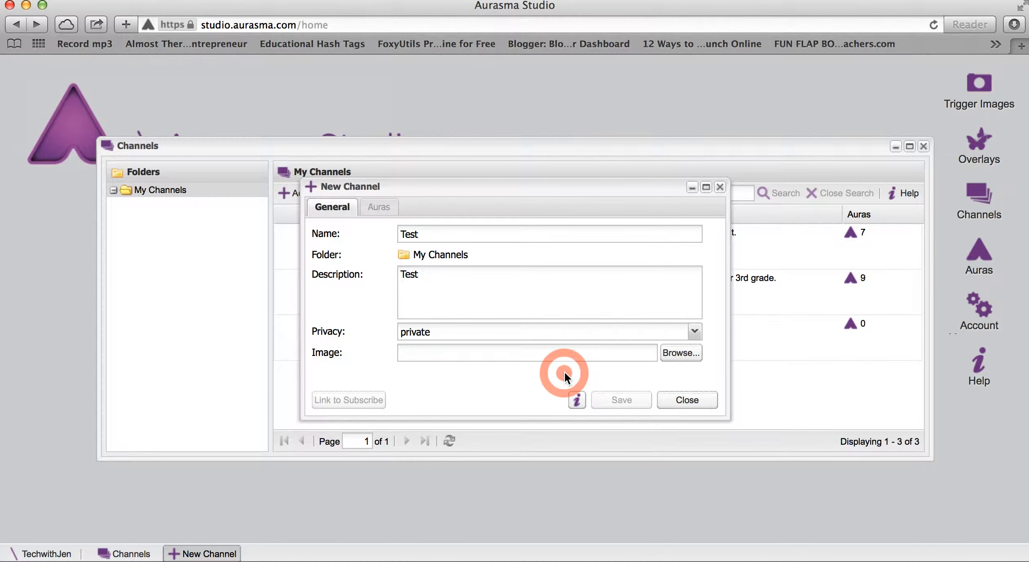
{"action": "left_click", "coordinate": [692, 400]}
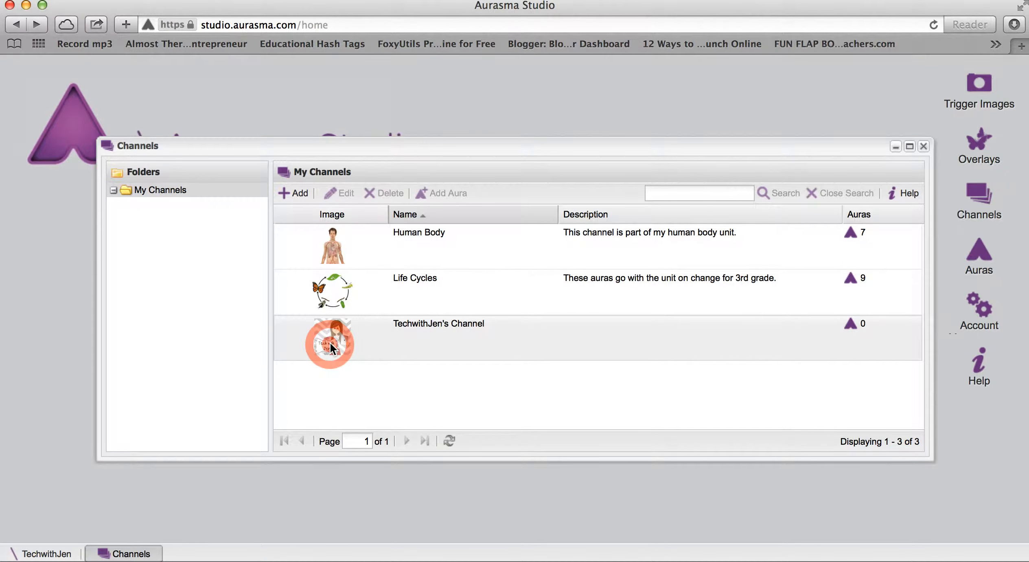
- Close the channels window and open the list of auras
{"action": "left_click", "coordinate": [923, 147]}
{"action": "left_click", "coordinate": [976, 253]}
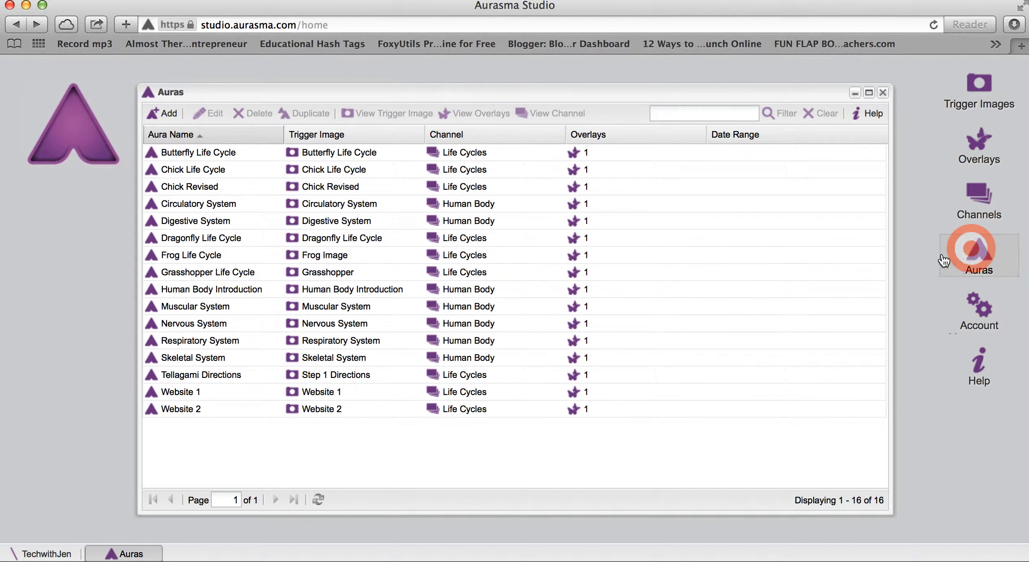
{"action": "left_click", "coordinate": [638, 236]}
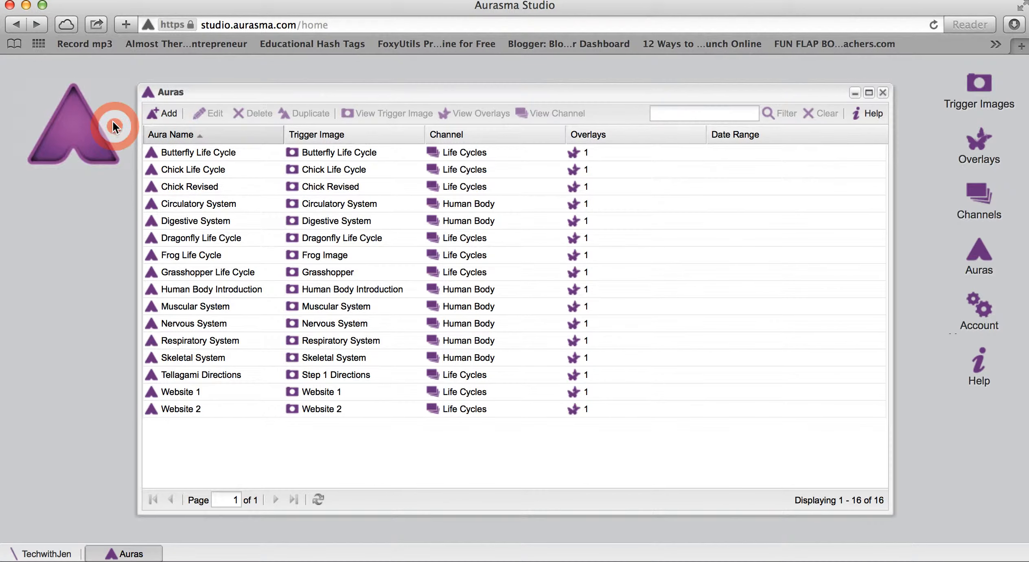
- Start a new aura and name it Test
{"action": "left_click", "coordinate": [155, 115]}
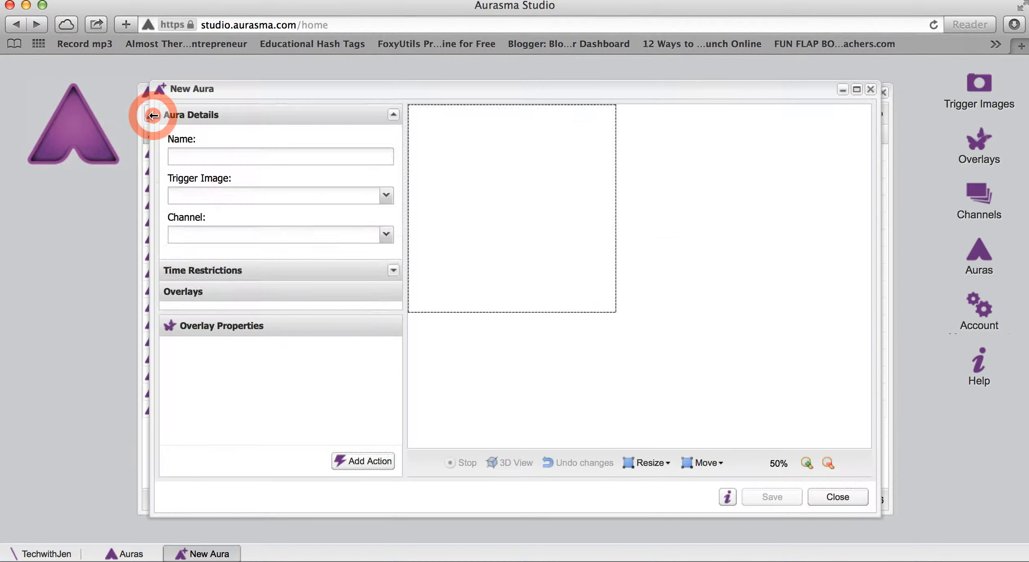
{"action": "left_click", "coordinate": [227, 122]}
{"action": "left_click", "coordinate": [233, 153]}
{"action": "type", "text": "Test"}
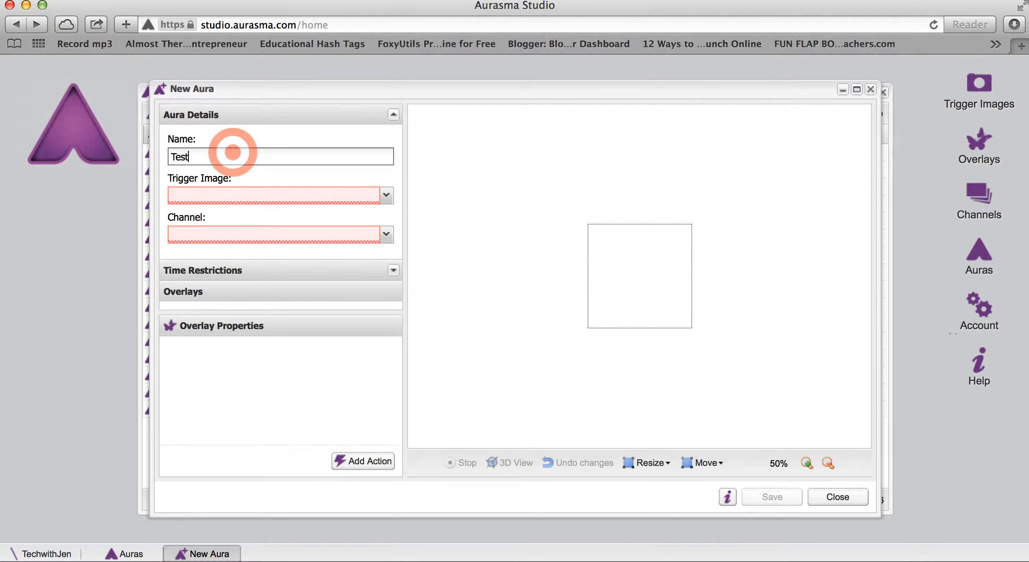
- Set the new aura's trigger image to Test and its channel to TechwithJen's Channel
{"action": "left_click", "coordinate": [385, 195]}
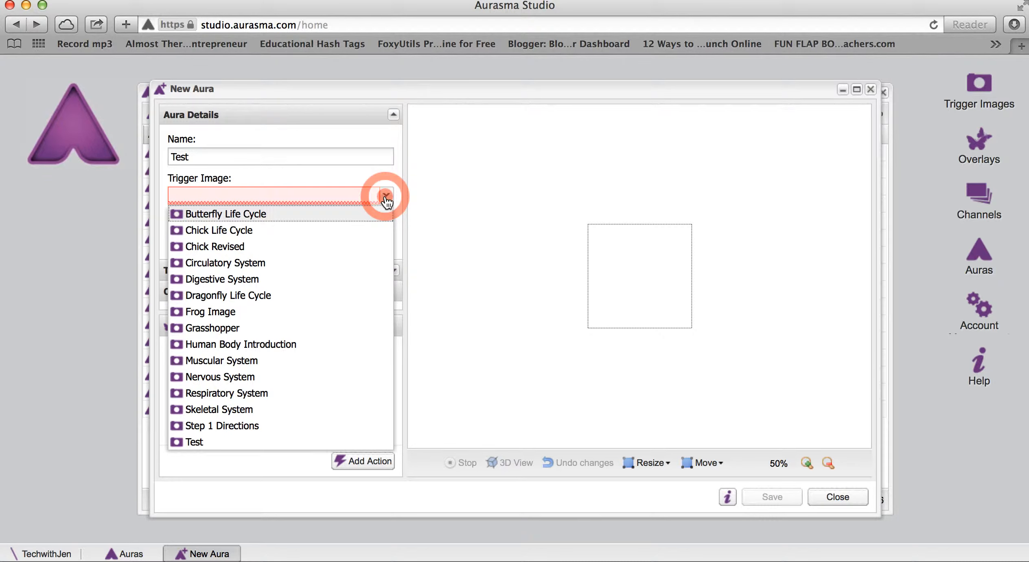
{"action": "left_click", "coordinate": [246, 443]}
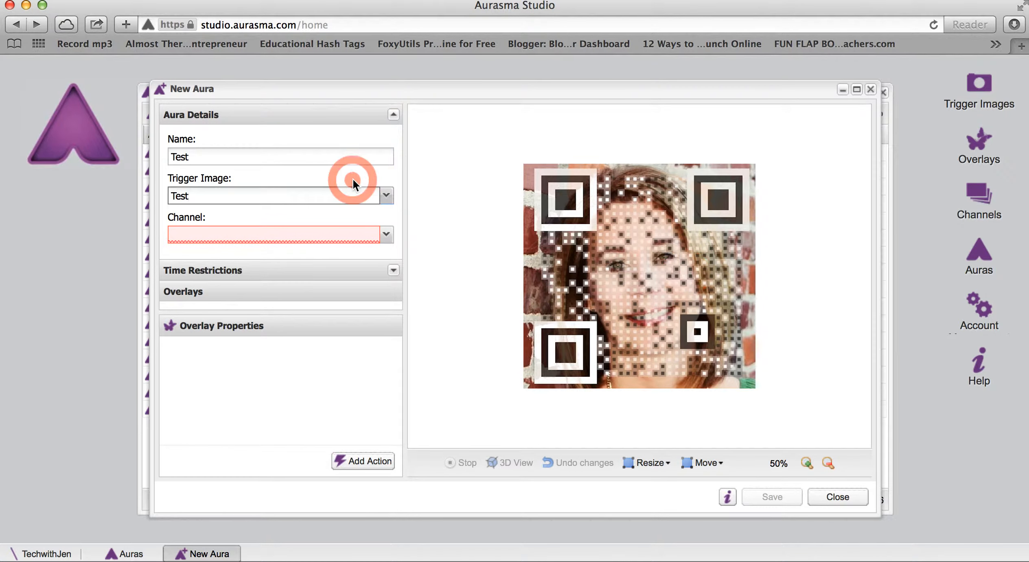
{"action": "left_click", "coordinate": [392, 235]}
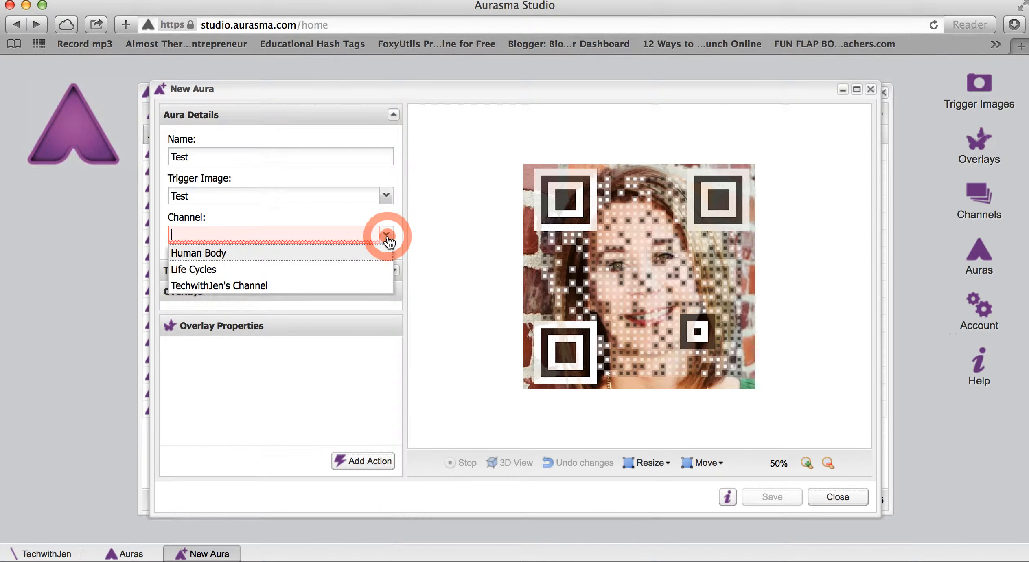
{"action": "left_click", "coordinate": [353, 281]}
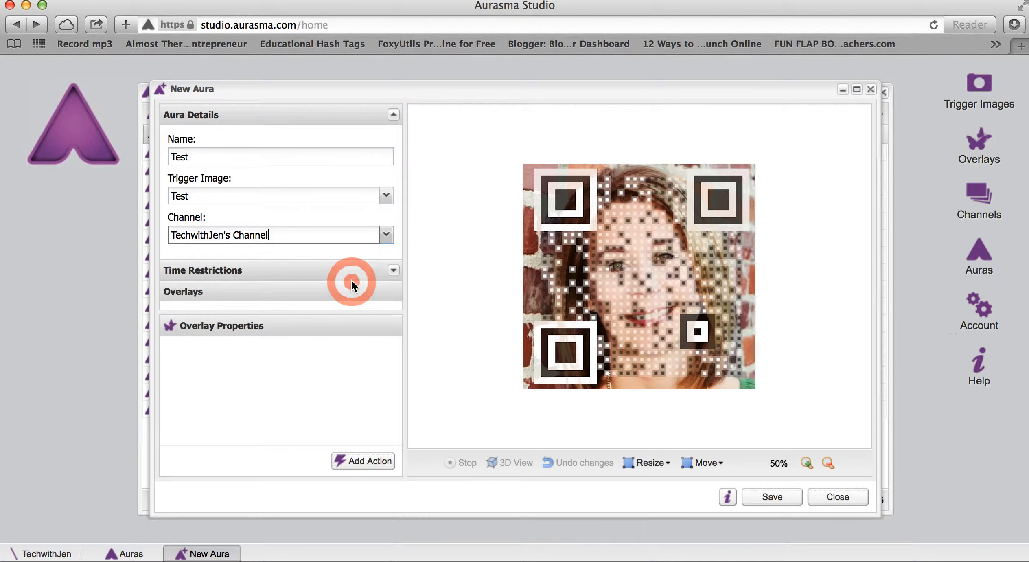
- Collapse the aura details and add the Butterfly Overlay as the aura's first overlay
{"action": "left_click", "coordinate": [393, 271]}
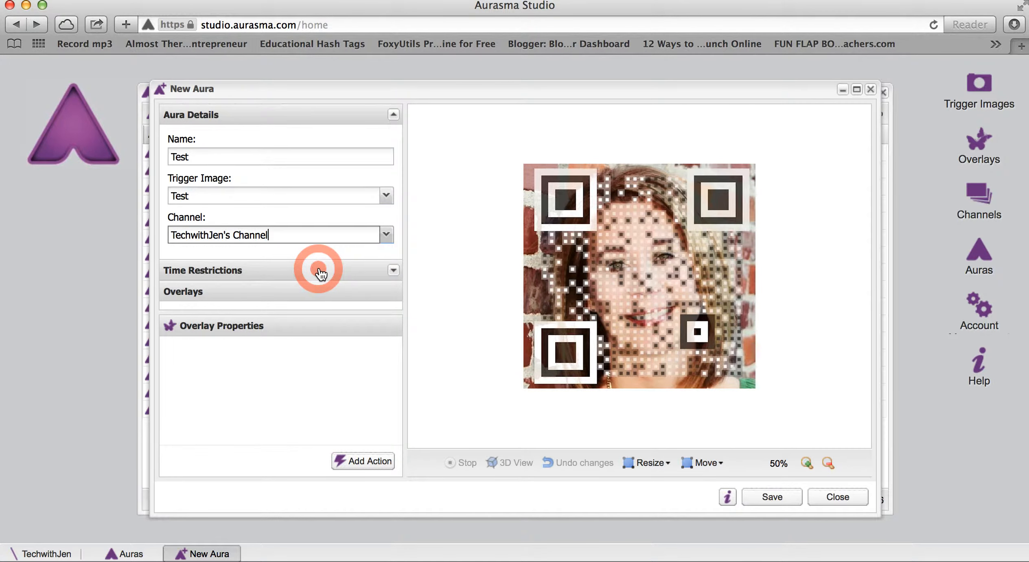
{"action": "left_click", "coordinate": [394, 114]}
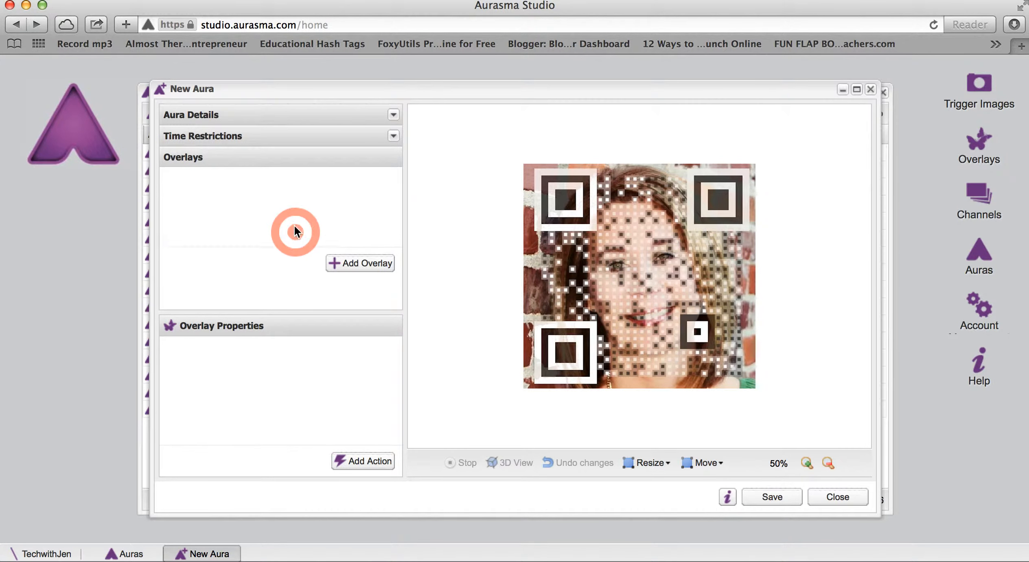
{"action": "left_click", "coordinate": [333, 296]}
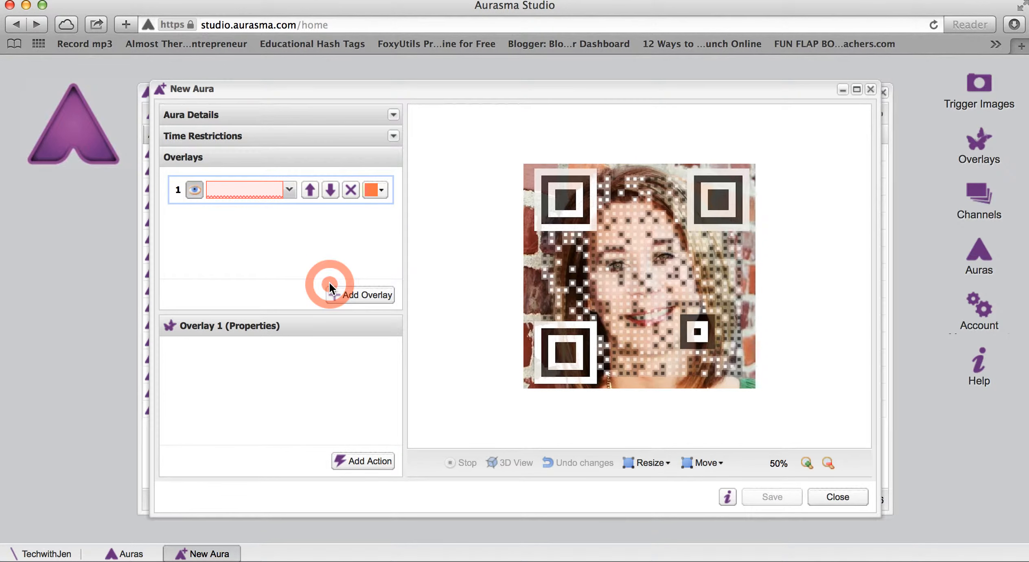
{"action": "left_click", "coordinate": [289, 190]}
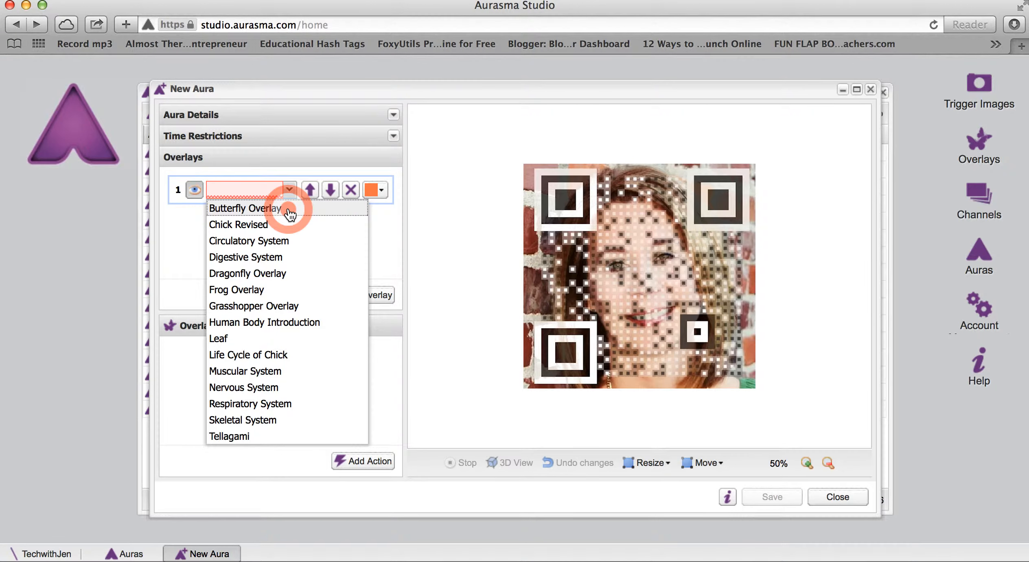
{"action": "left_click", "coordinate": [289, 211]}
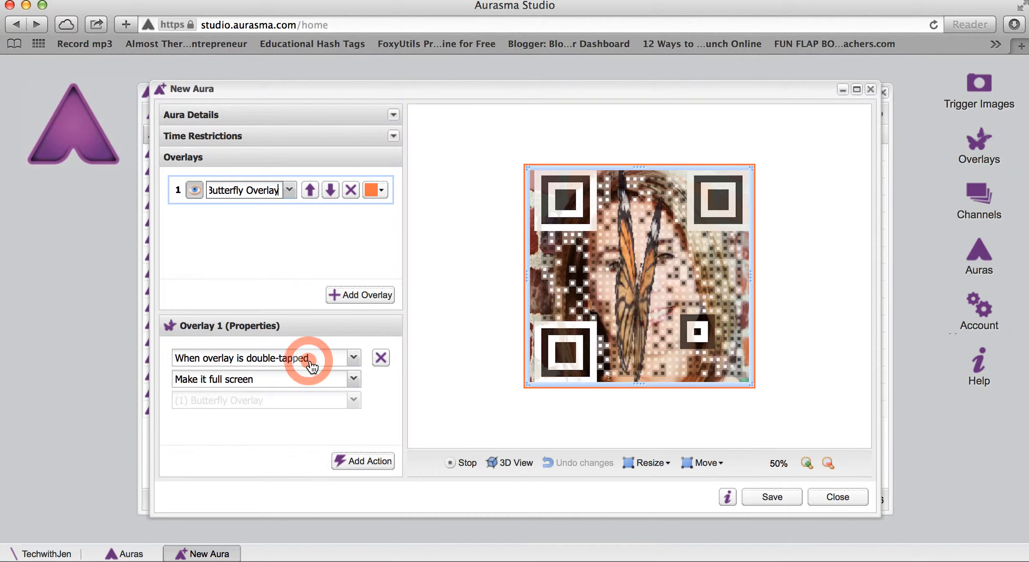
- Review the double-tap trigger options and add a second overlay action that loads a URL when the overlay is tapped
{"action": "left_click", "coordinate": [353, 358]}
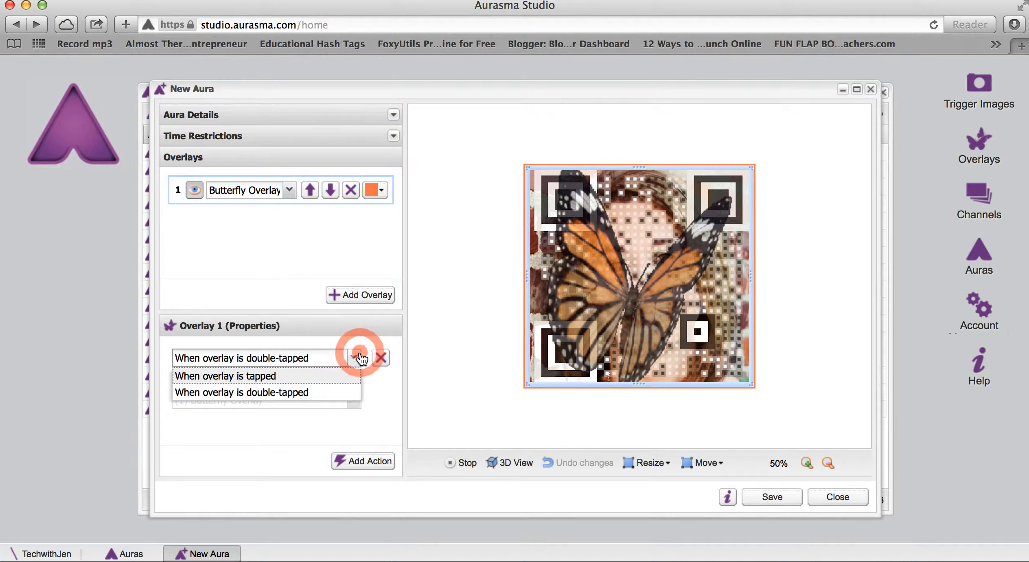
{"action": "left_click", "coordinate": [355, 358]}
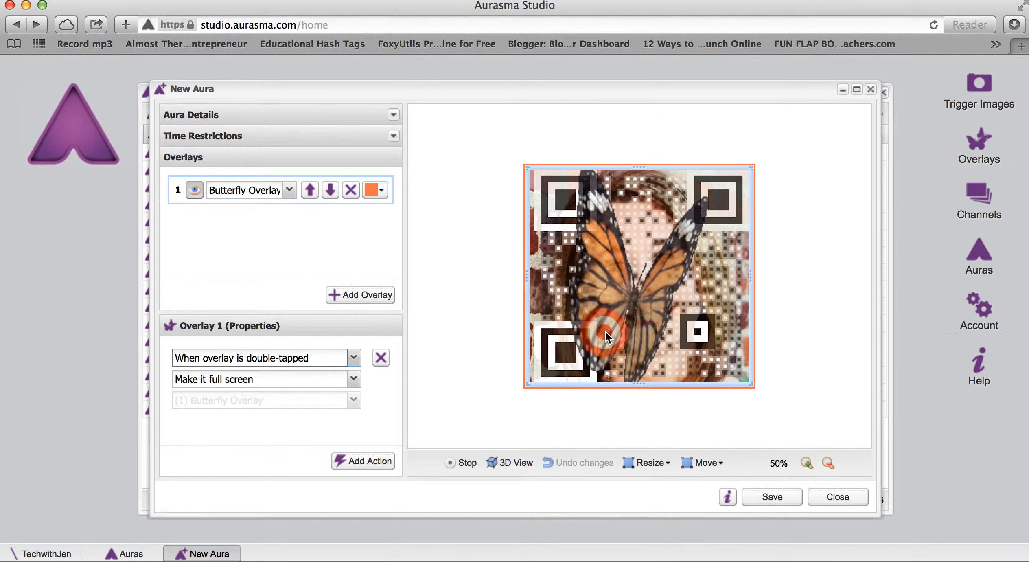
{"action": "left_click", "coordinate": [352, 462]}
{"action": "scroll", "coordinate": [334, 419], "scroll_direction": "down", "scroll_amount": 3}
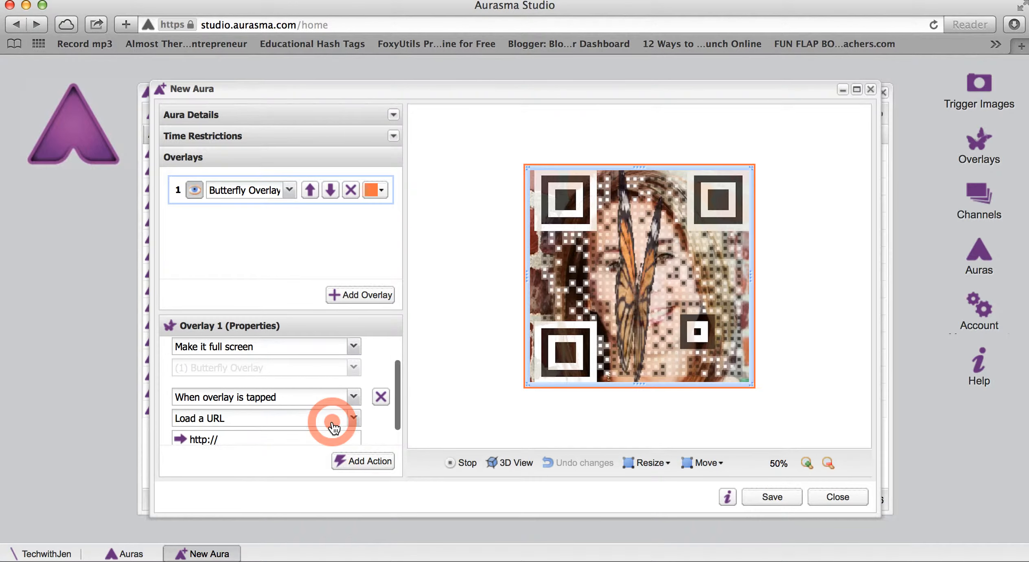
{"action": "left_click", "coordinate": [349, 385]}
{"action": "left_click", "coordinate": [341, 411]}
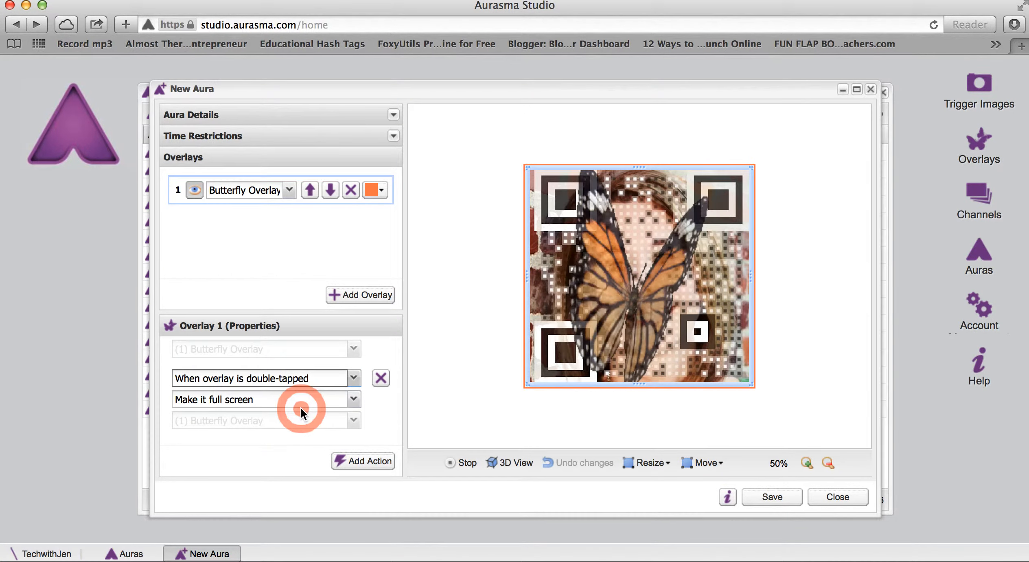
{"action": "left_click", "coordinate": [324, 395]}
{"action": "left_click", "coordinate": [251, 423]}
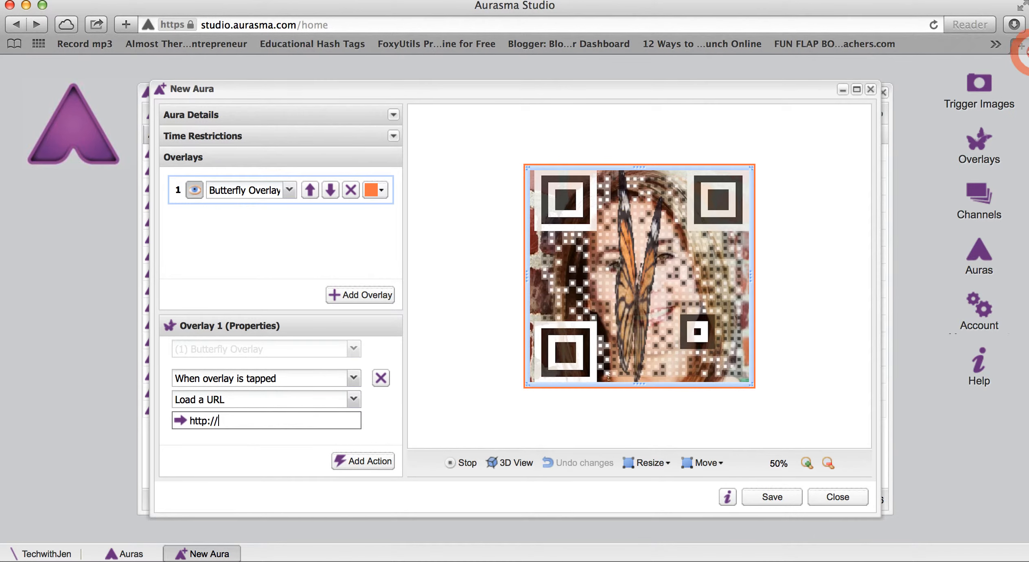
- Open blog.techwithjen.com in a new browser tab and copy its web address
{"action": "left_click", "coordinate": [1021, 49]}
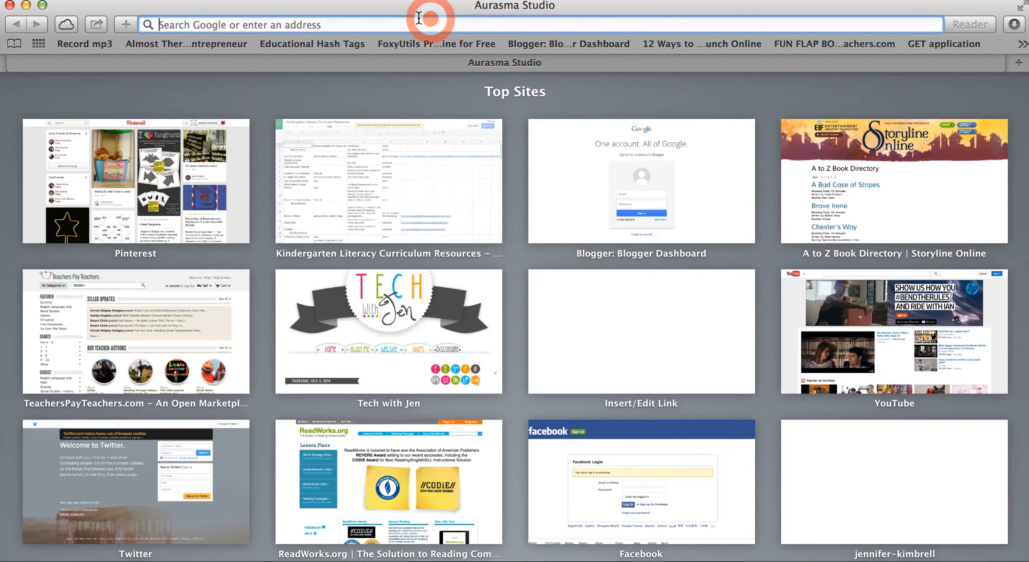
{"action": "left_click", "coordinate": [351, 26]}
{"action": "type", "text": "b"}
{"action": "key", "text": "Return"}
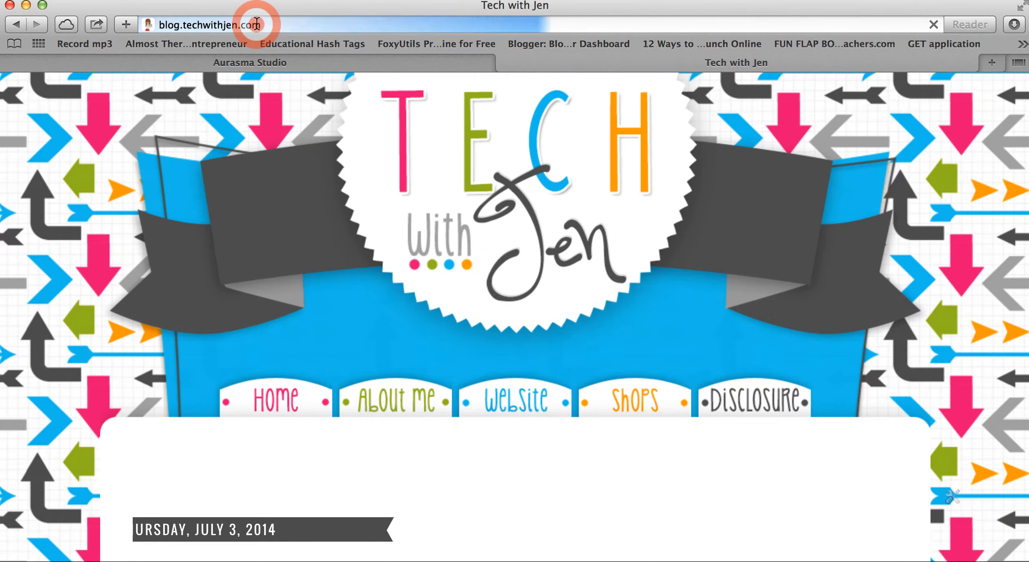
{"action": "left_click", "coordinate": [257, 25]}
{"action": "key", "text": "super+c"}
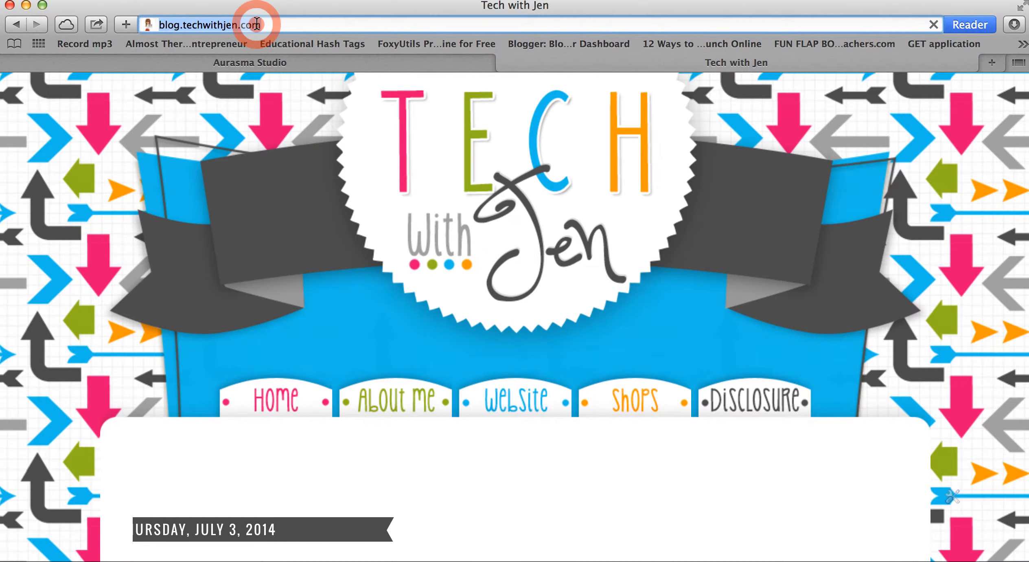
{"action": "left_click", "coordinate": [267, 59]}
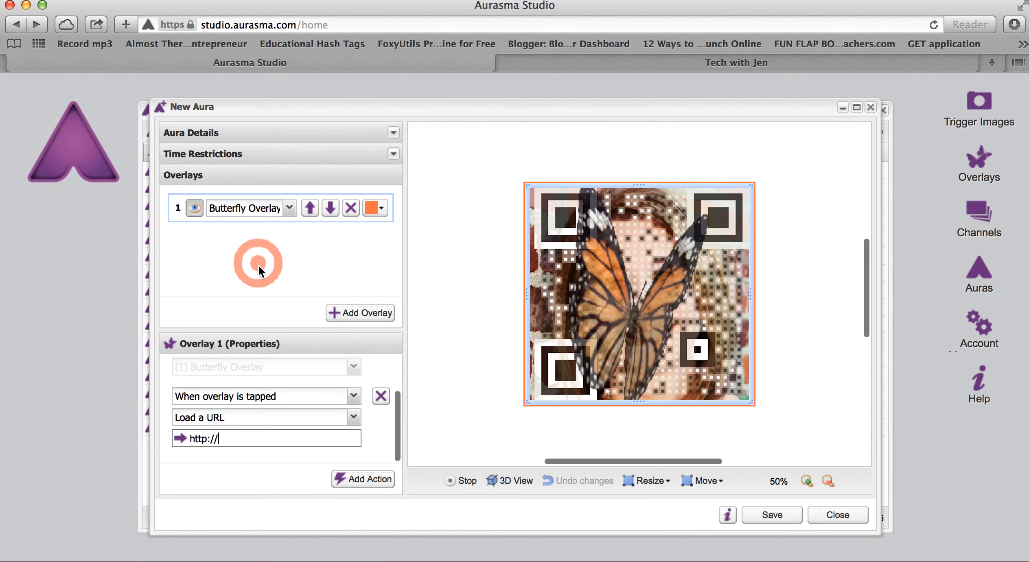
{"action": "left_click_drag", "start_coordinate": [234, 438], "coordinate": [160, 442]}
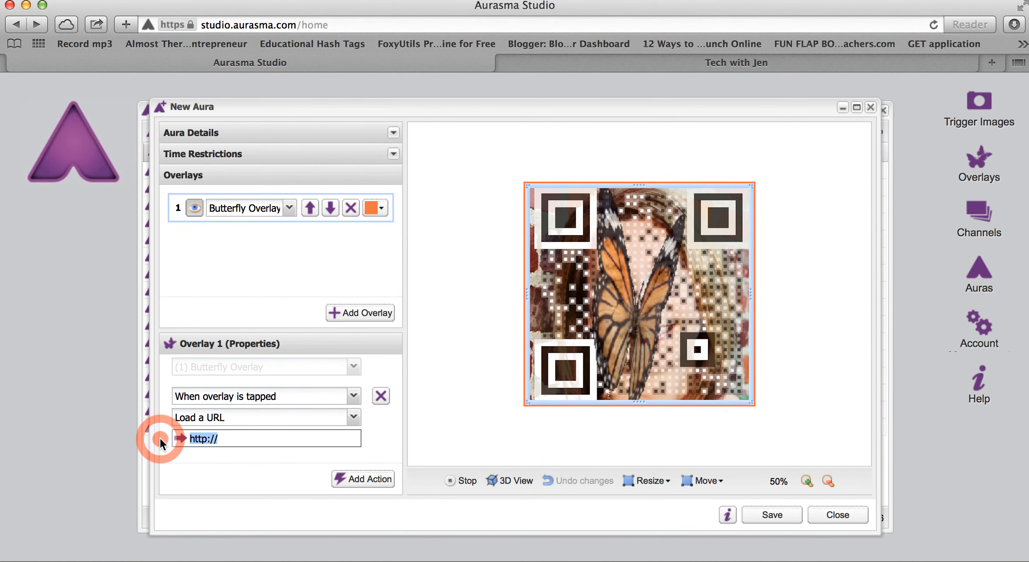
{"action": "key", "text": "super+v"}
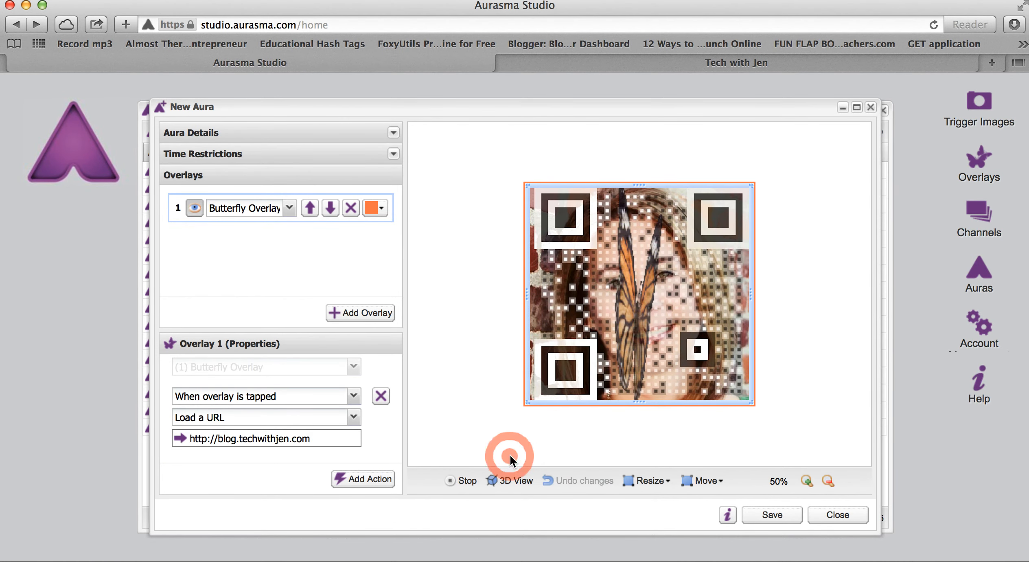